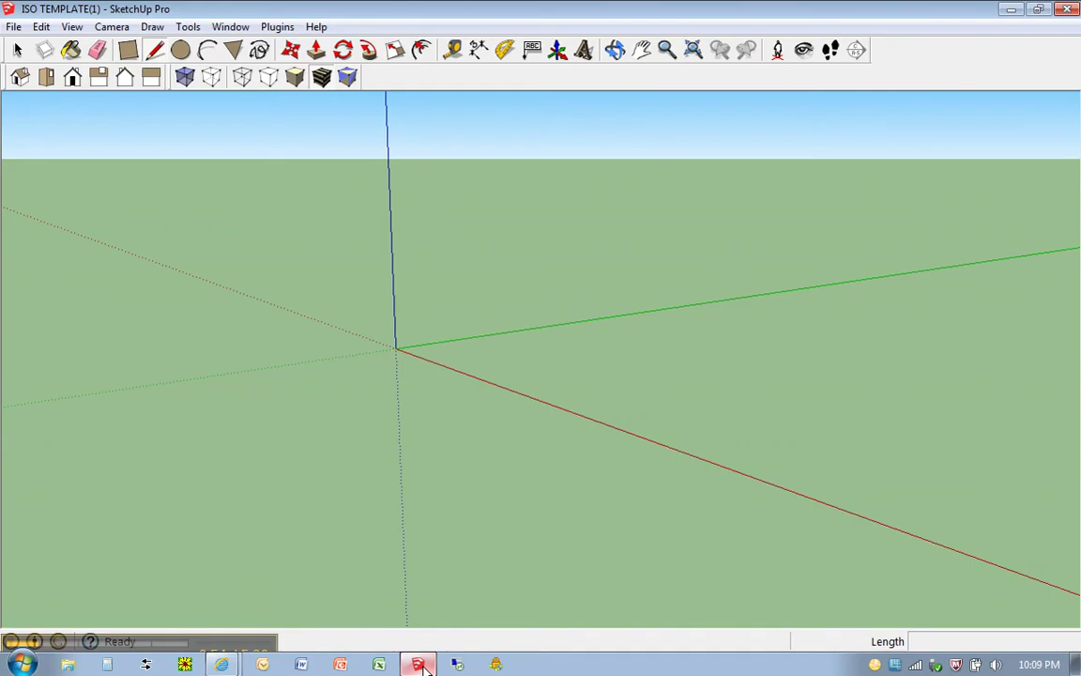
# Draw a 4 by 1.5 inch rectangle with its first corner at the origin.
pyautogui.hotkey('alt', 'Tab')
pyautogui.press('r')
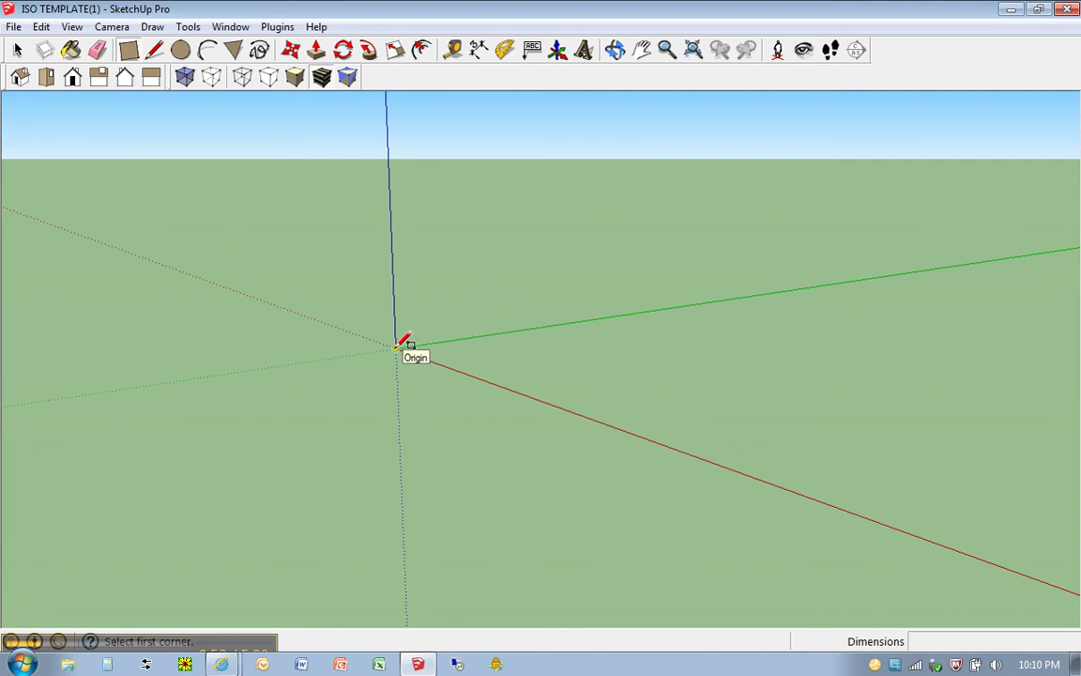
pyautogui.click(395, 348)
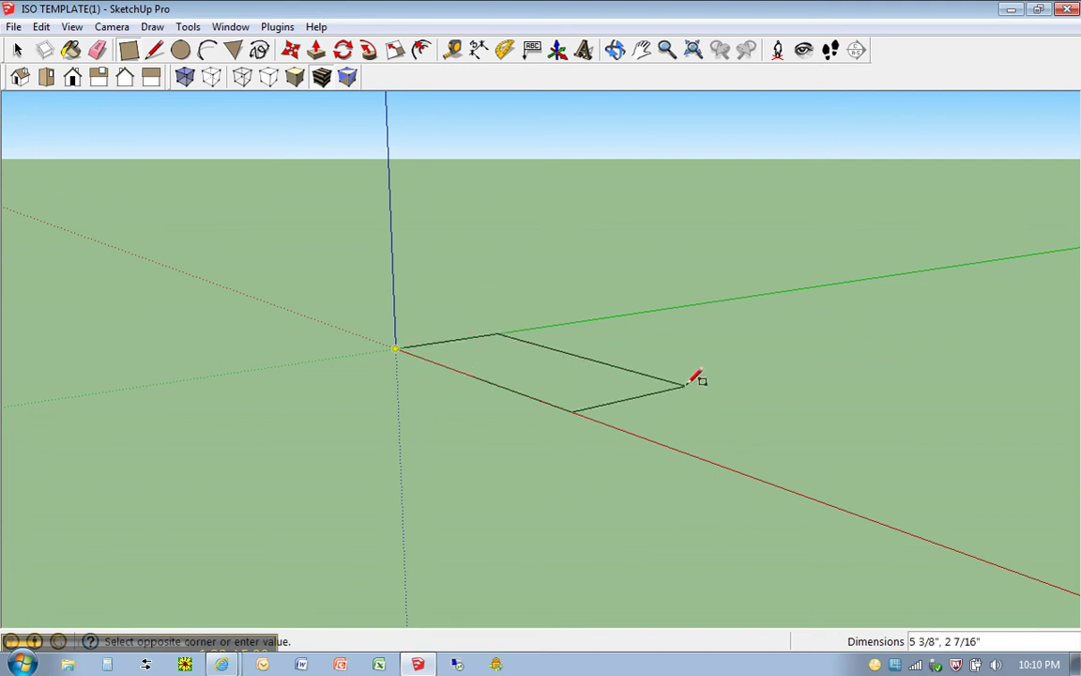
pyautogui.write('4,1.5')
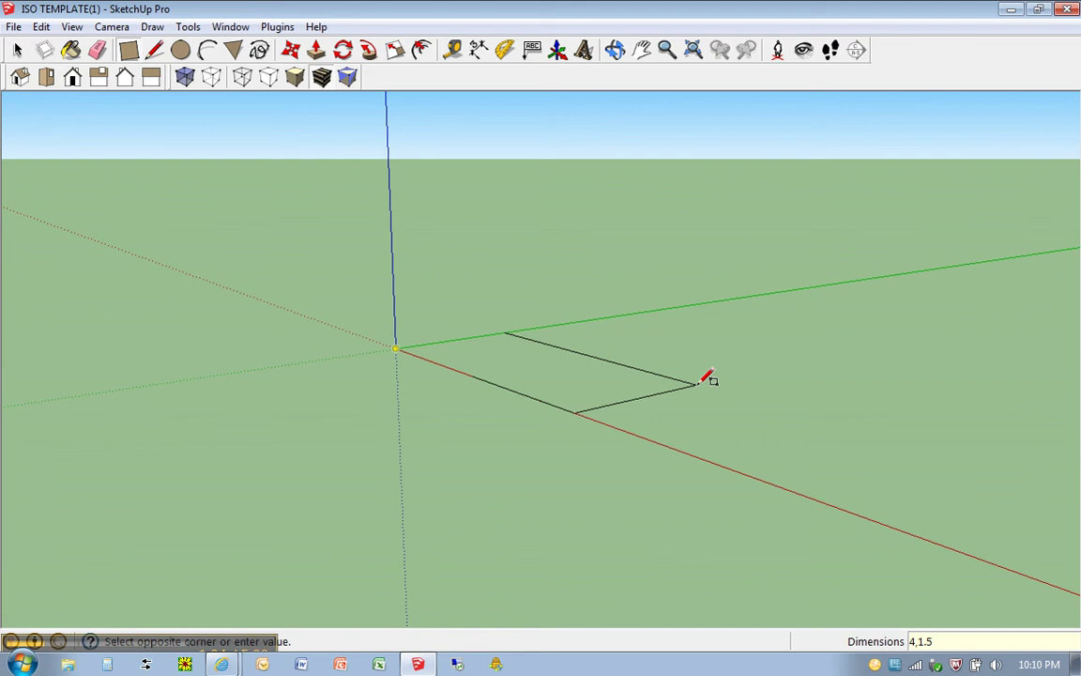
pyautogui.press('Return')
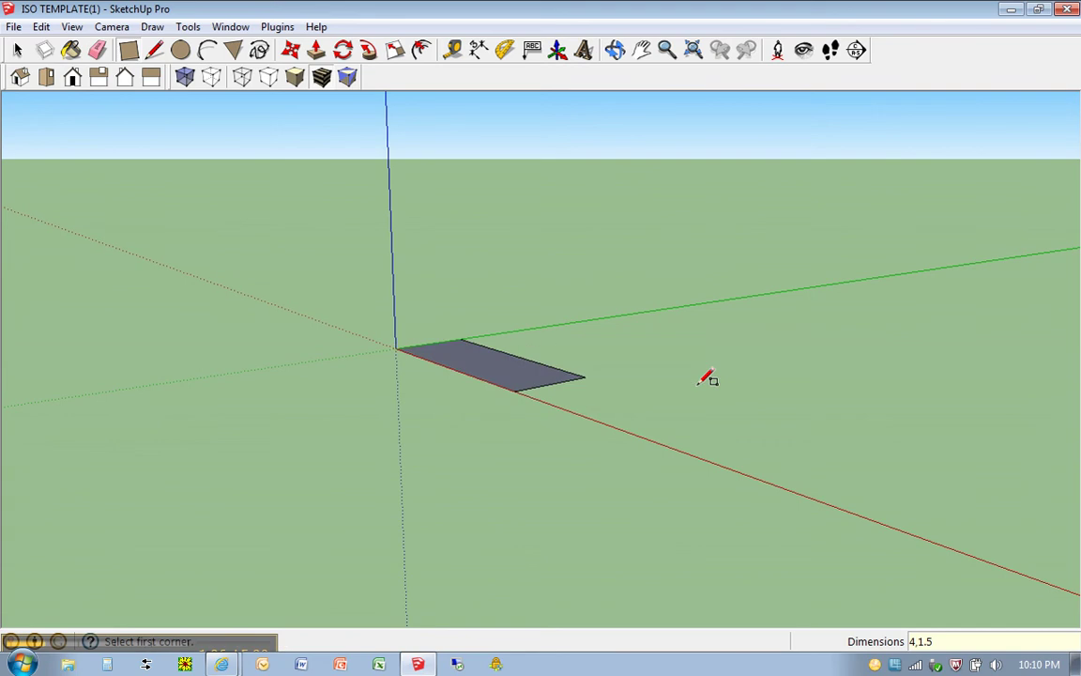
# Pull the rectangle face up 2.5 inches into a solid block.
pyautogui.press('p')
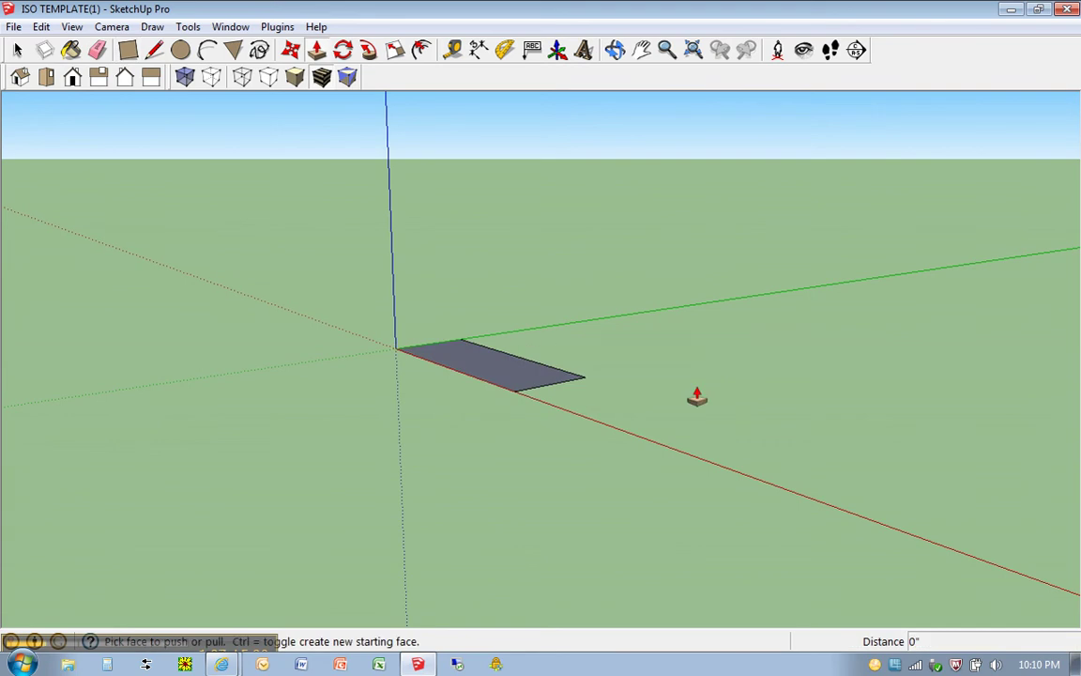
pyautogui.click(484, 366)
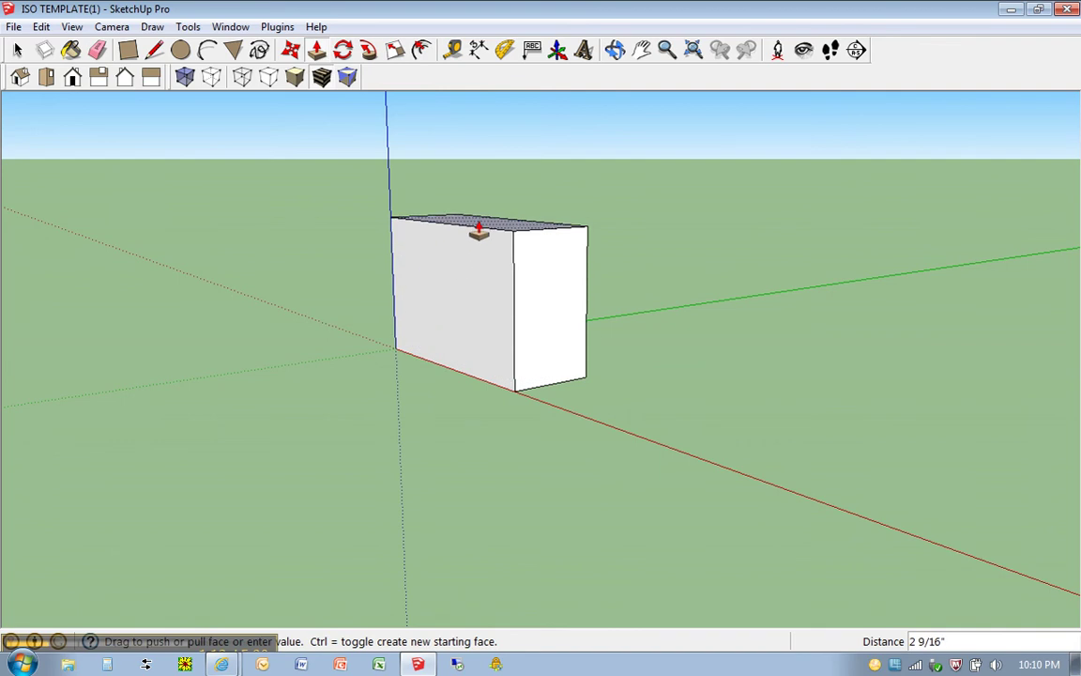
pyautogui.write('2')
pyautogui.press('Return')
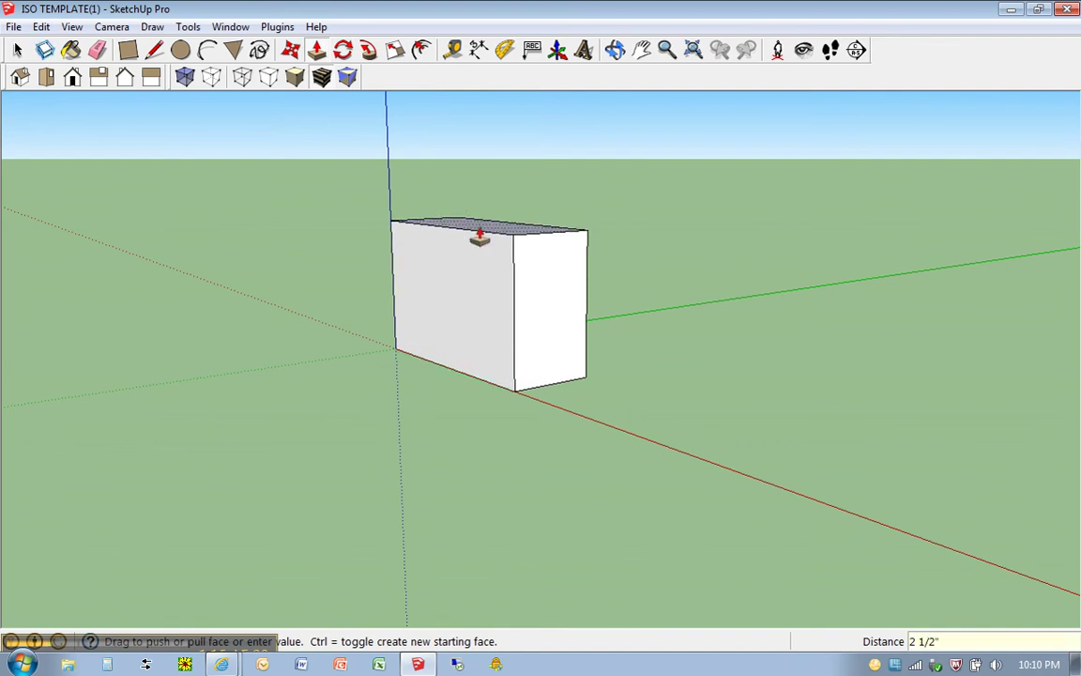
# View the block from the Front, zoom in, and consult the ISOCIRC2 PDF before returning.
pyautogui.click(73, 79)
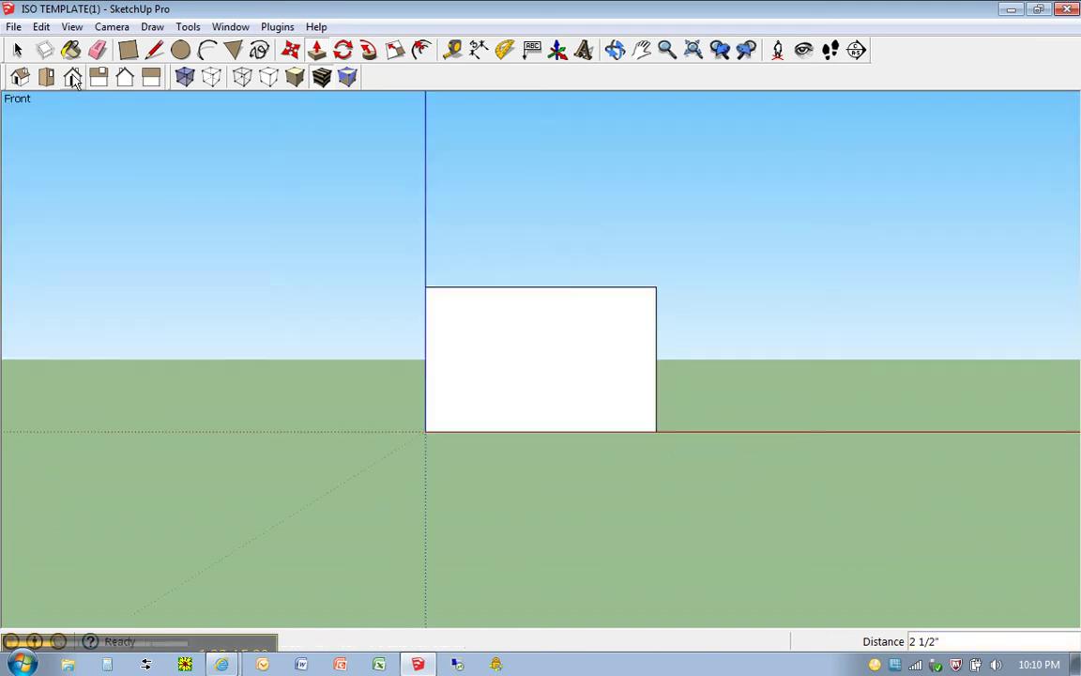
pyautogui.scroll(5, 598, 326)
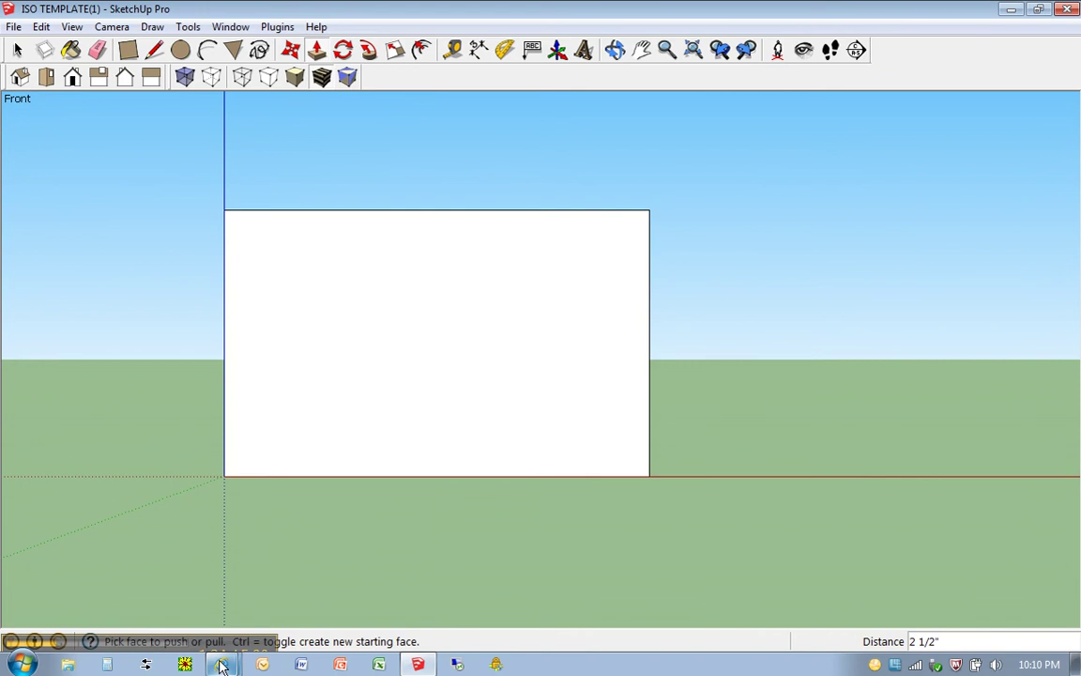
pyautogui.moveTo(221, 664)
pyautogui.click(284, 627)
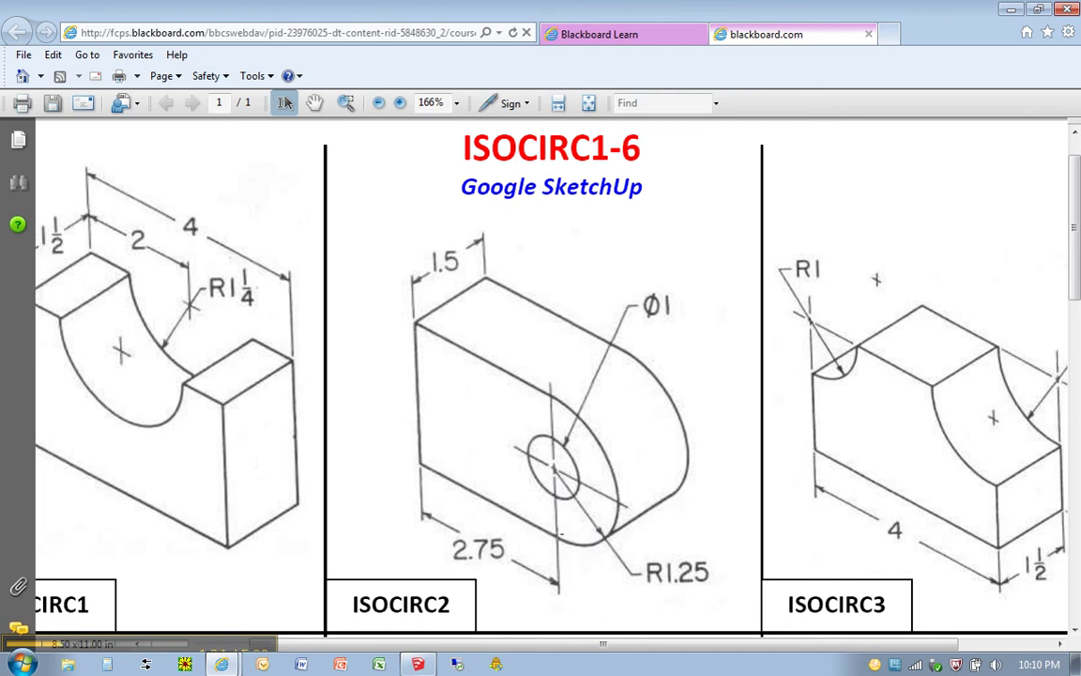
pyautogui.hotkey('alt', 'Tab')
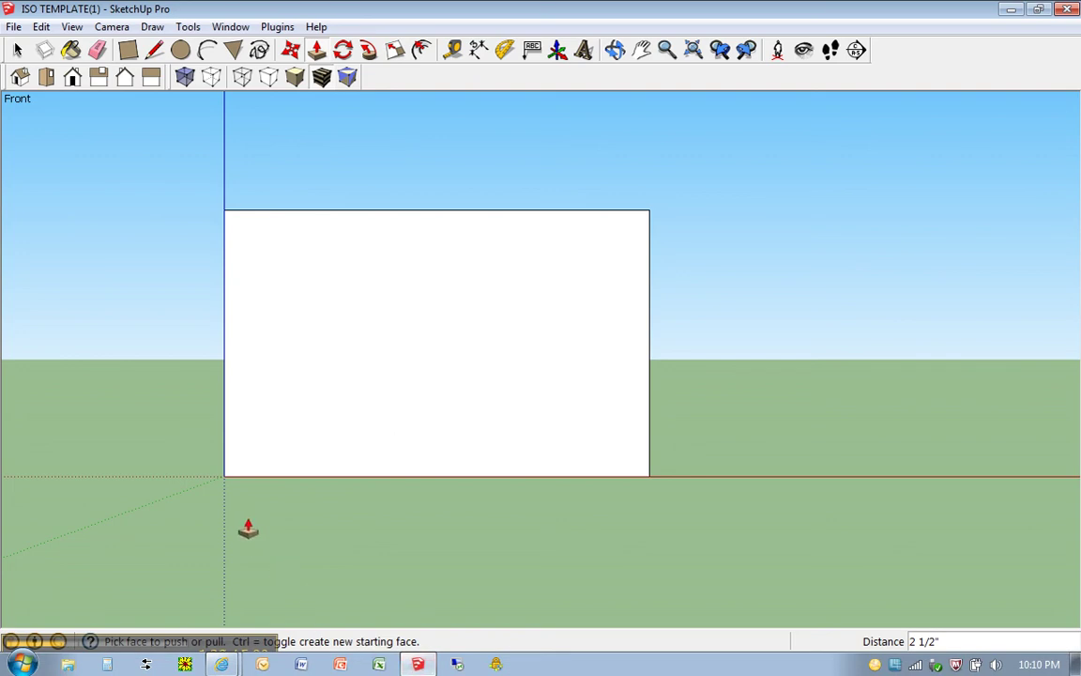
# With the Tape Measure, place a guide point 2.75 inches right of the bottom-left corner.
pyautogui.press('t')
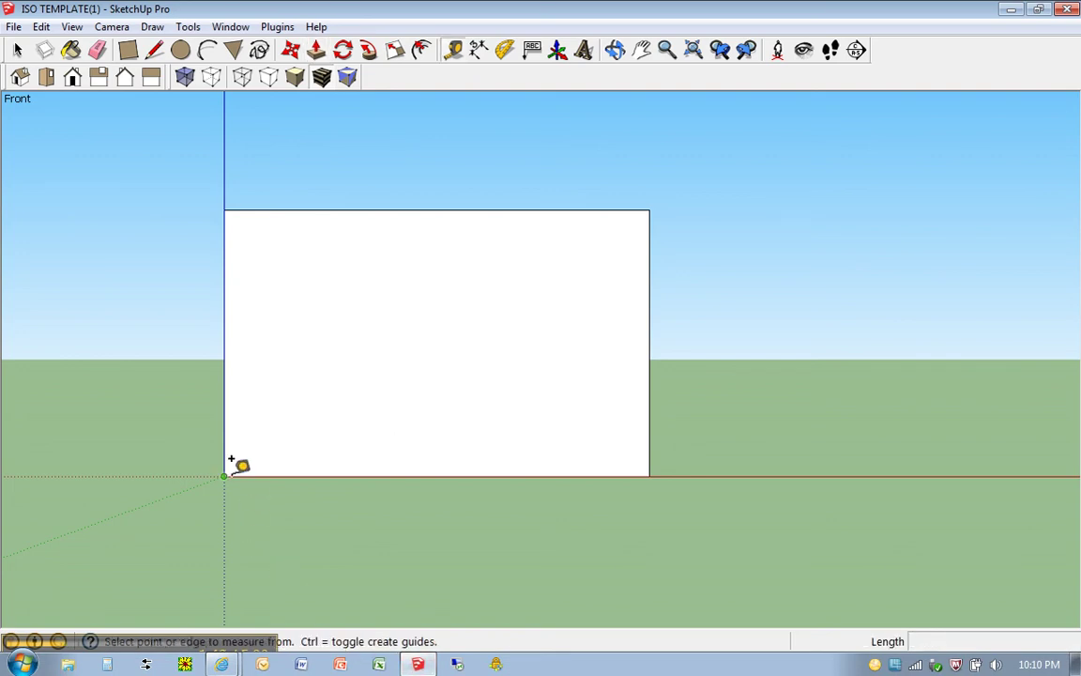
pyautogui.click(228, 461)
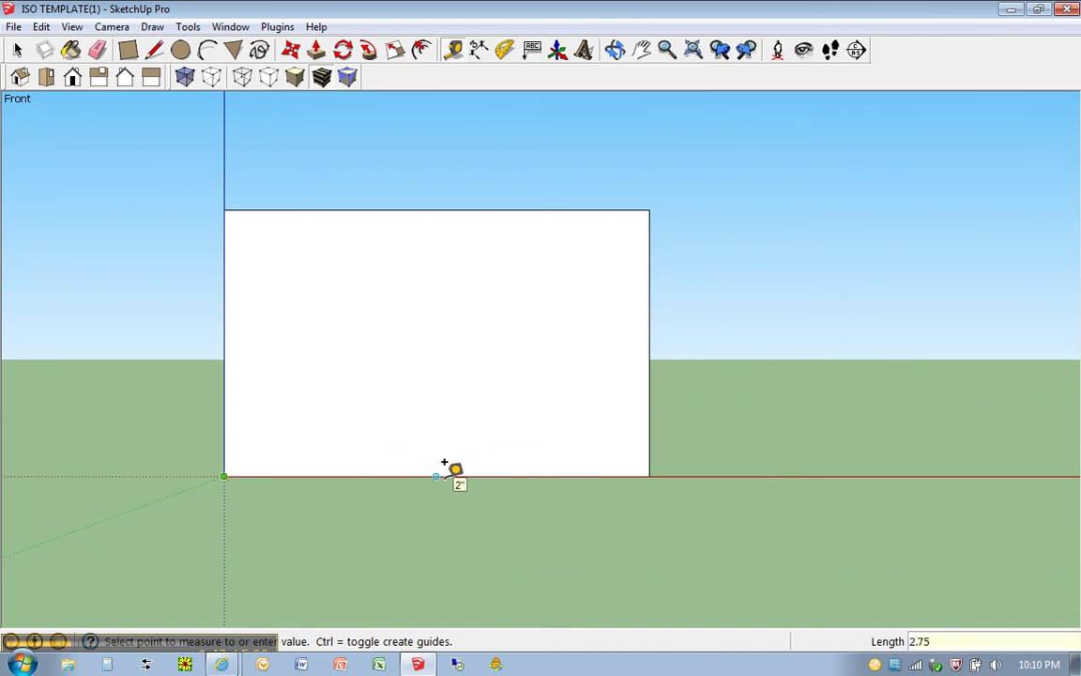
pyautogui.press('Return')
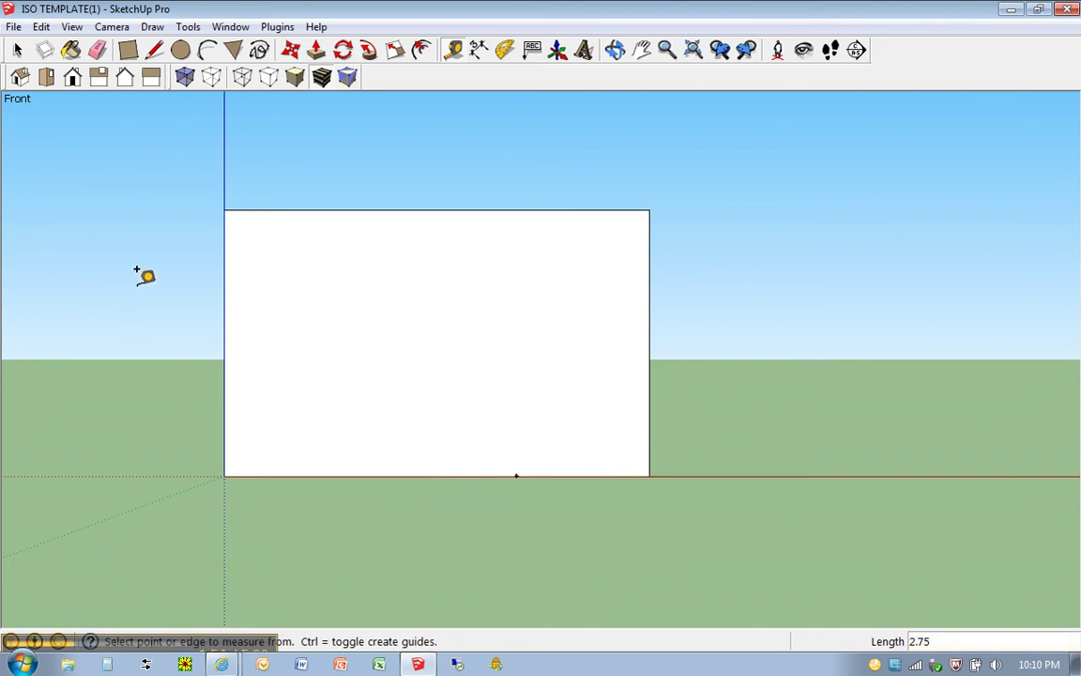
# Draw a half-circle arc from the 2.75" guide point to the top edge, bulging 1 1/4".
pyautogui.press('c')
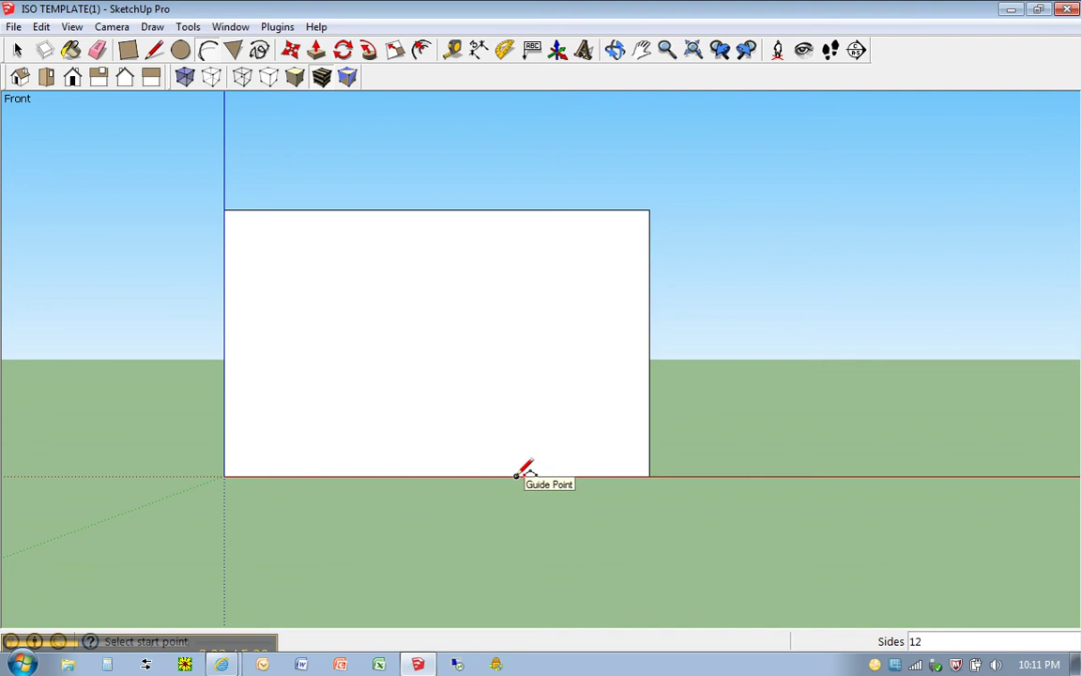
pyautogui.press('l')
pyautogui.click(516, 476)
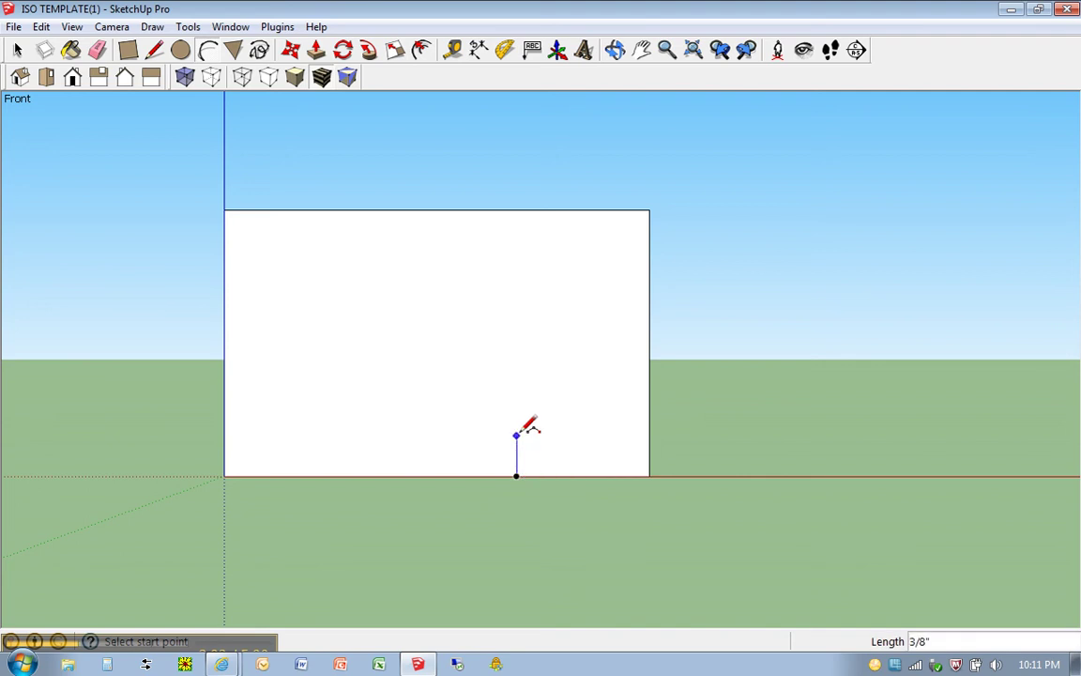
pyautogui.press('a')
pyautogui.click(517, 209)
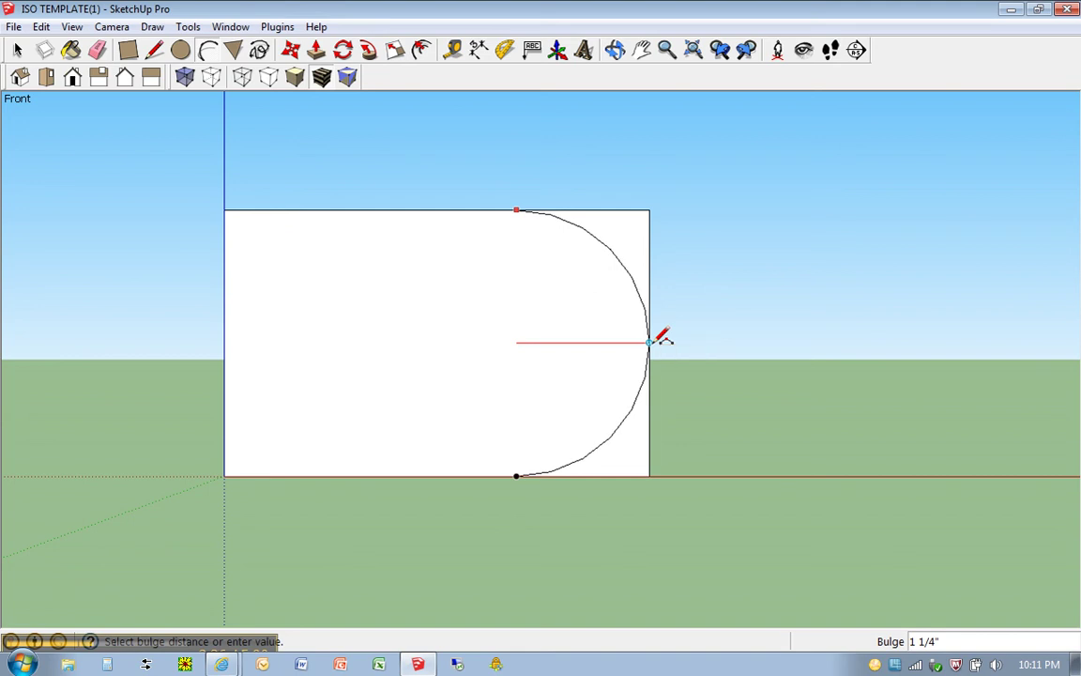
pyautogui.click(657, 341)
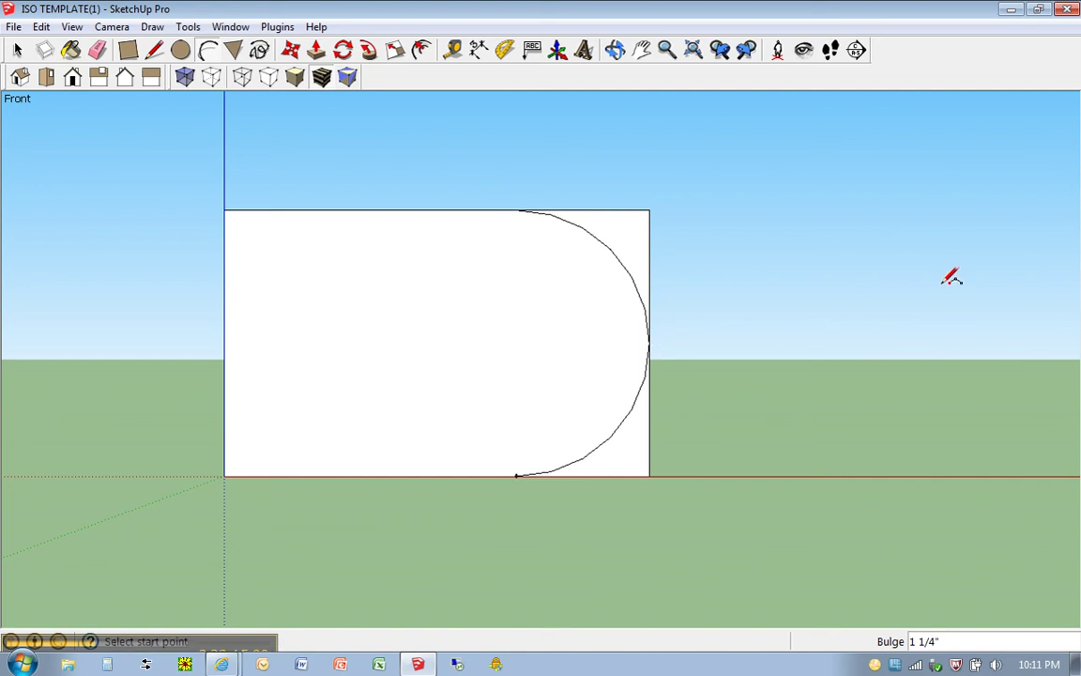
# Push the top and bottom corner faces outside the arc back 1 1/2" to remove them.
pyautogui.moveTo(951, 275); pyautogui.dragTo(820, 410, button='middle')
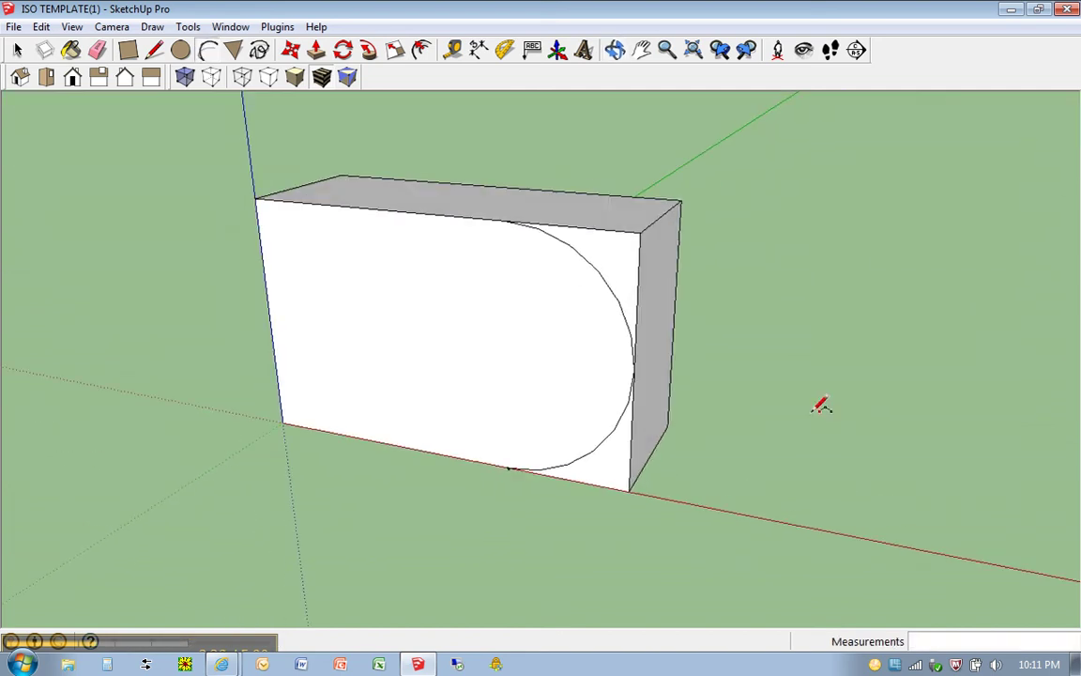
pyautogui.press('p')
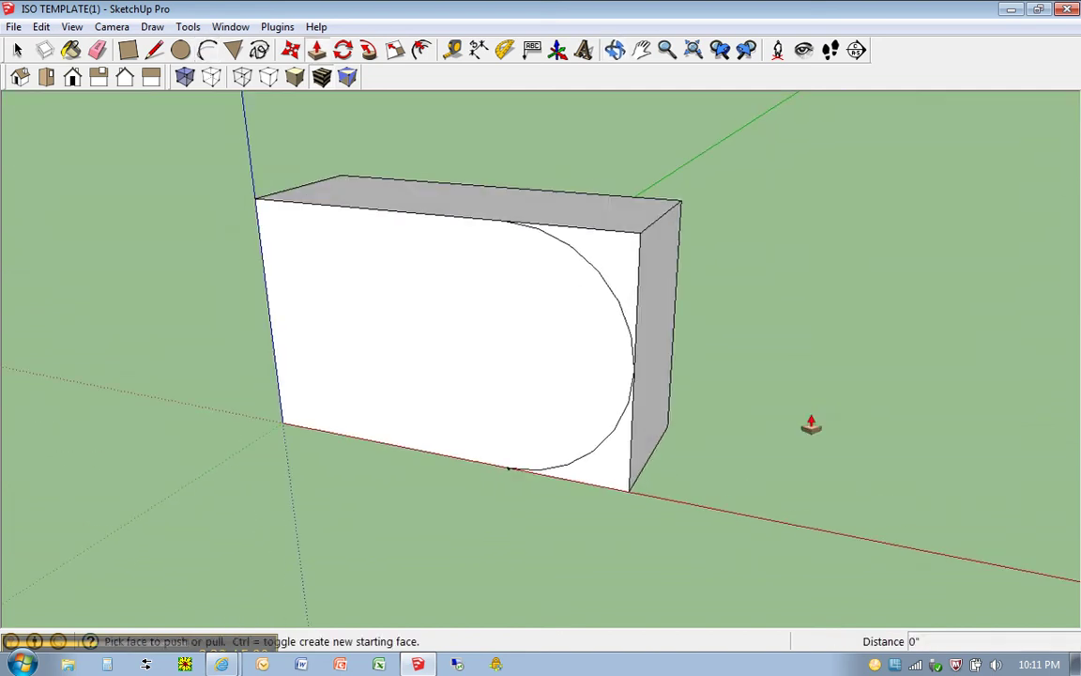
pyautogui.click(609, 255)
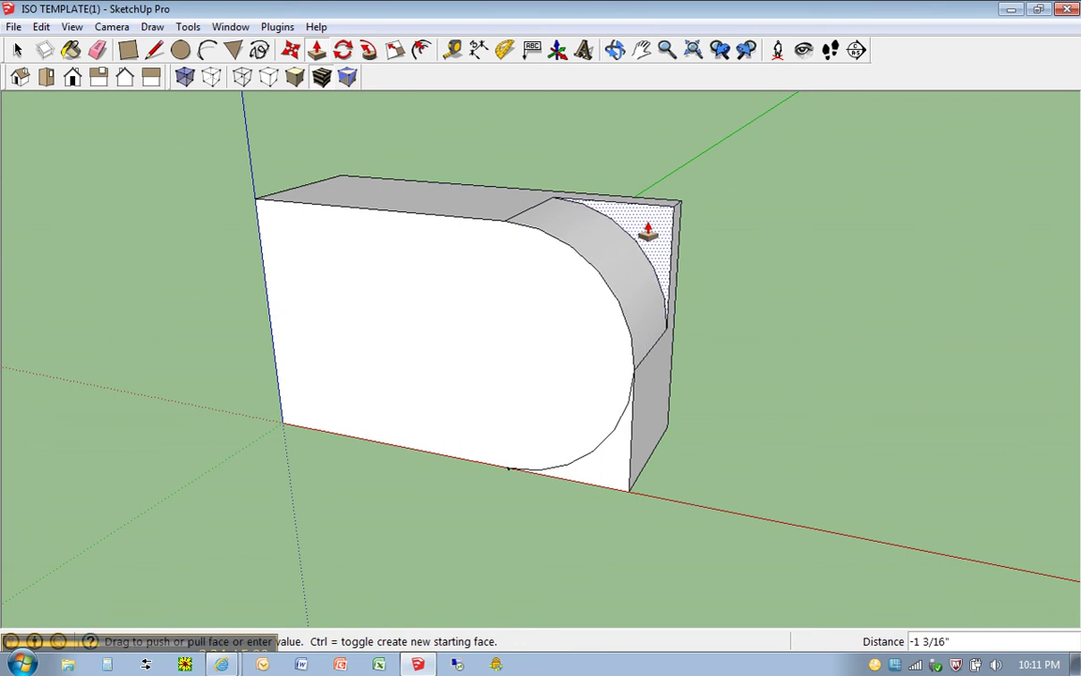
pyautogui.click(668, 212)
pyautogui.click(617, 466)
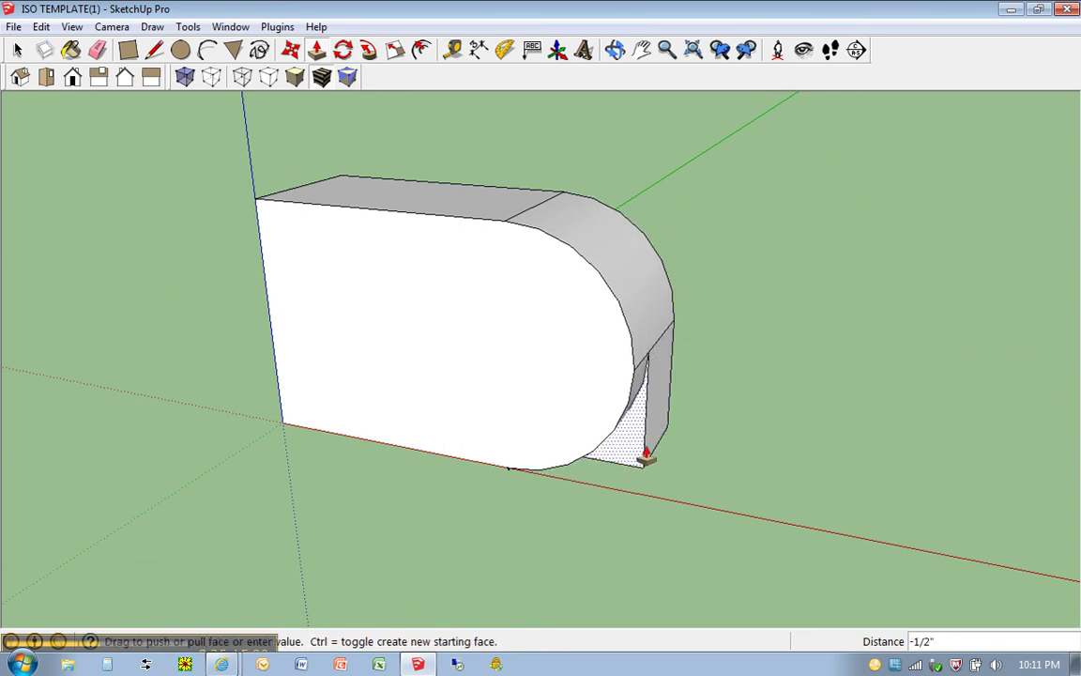
pyautogui.click(687, 413)
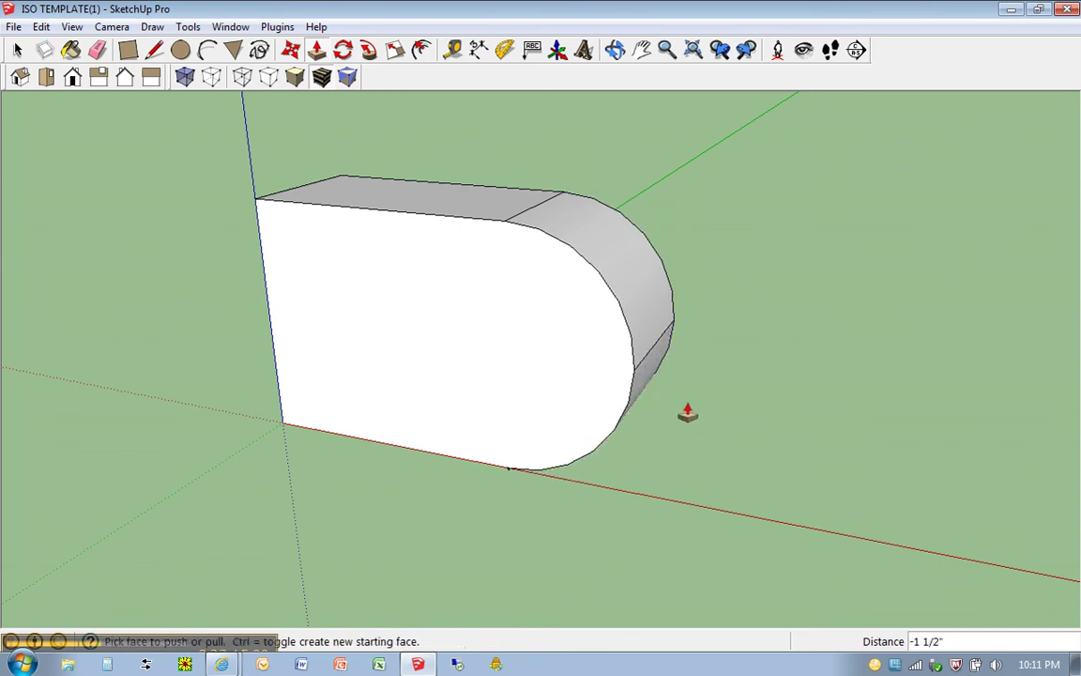
# Show the rounded block in Front view and compare it with the ISOCIRC drawings PDF.
pyautogui.click(73, 79)
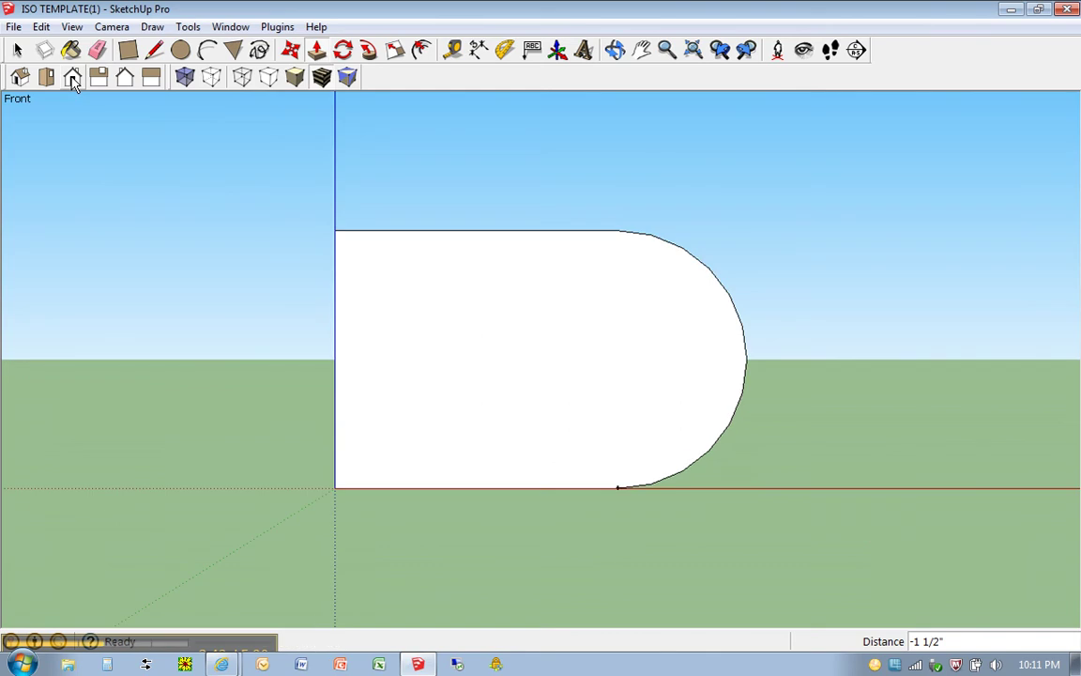
pyautogui.press('c')
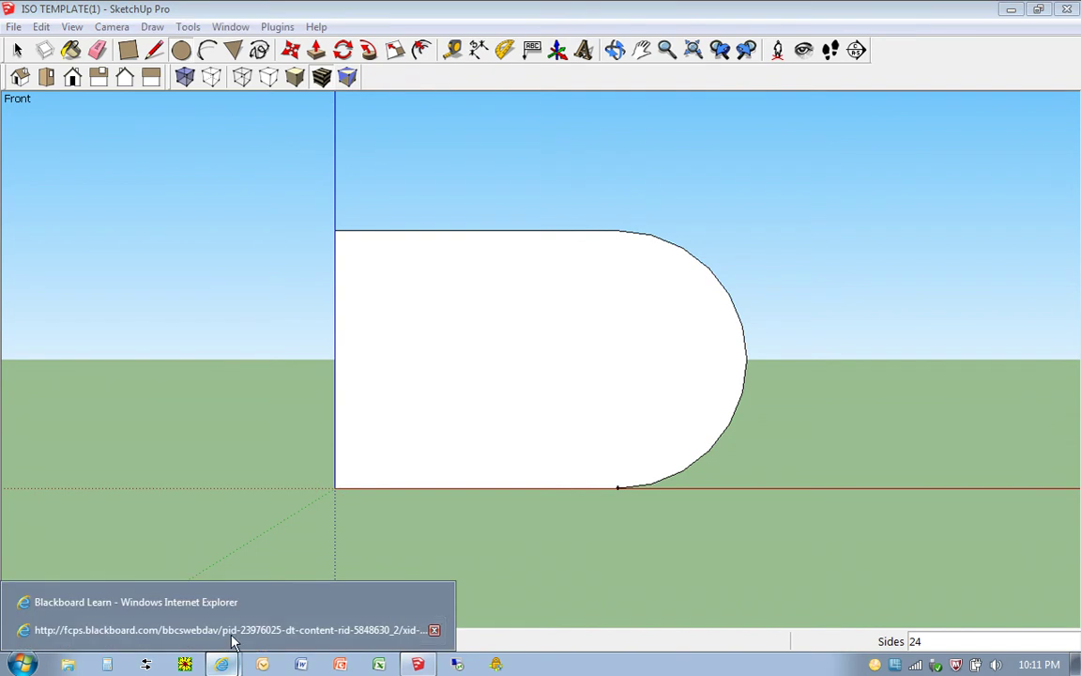
pyautogui.click(232, 634)
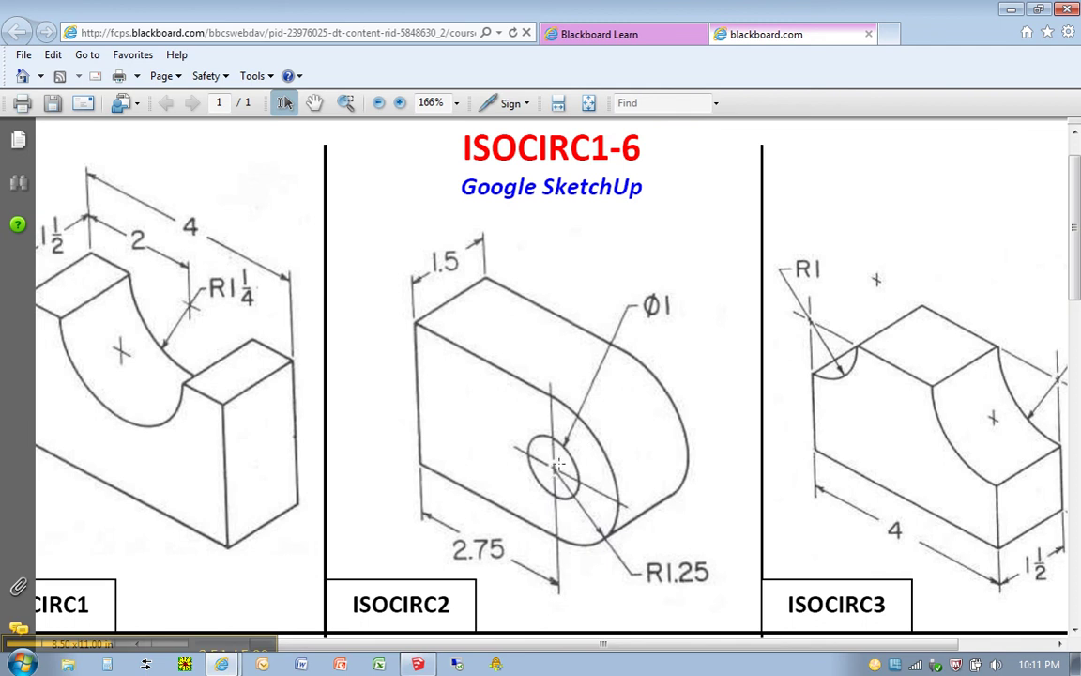
pyautogui.click(418, 664)
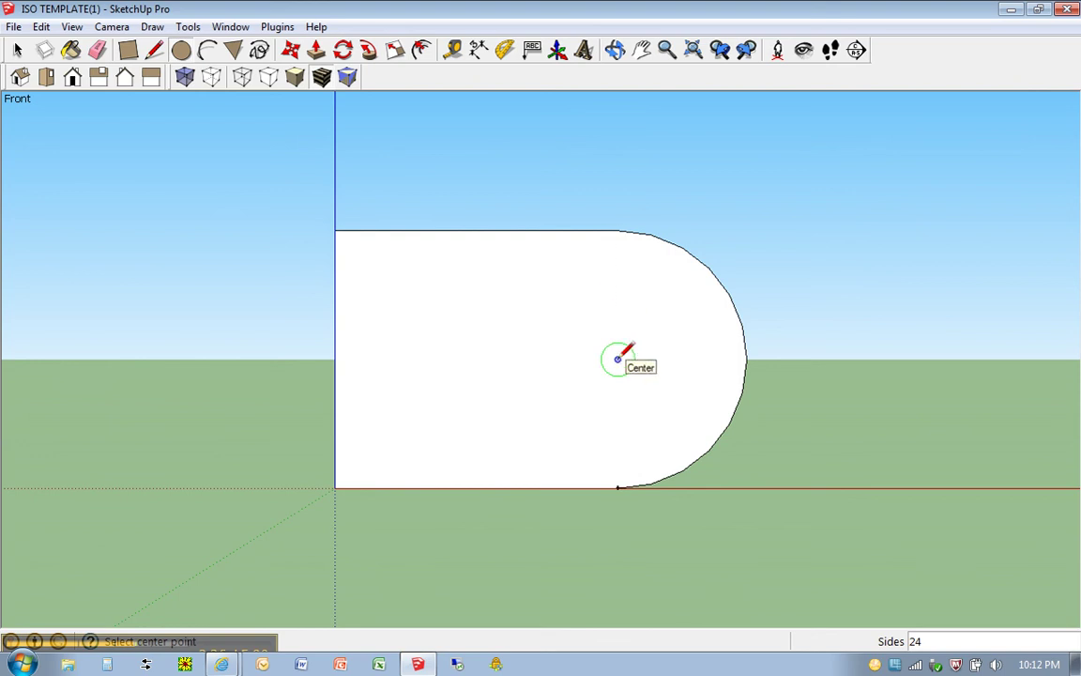
pyautogui.click(618, 359)
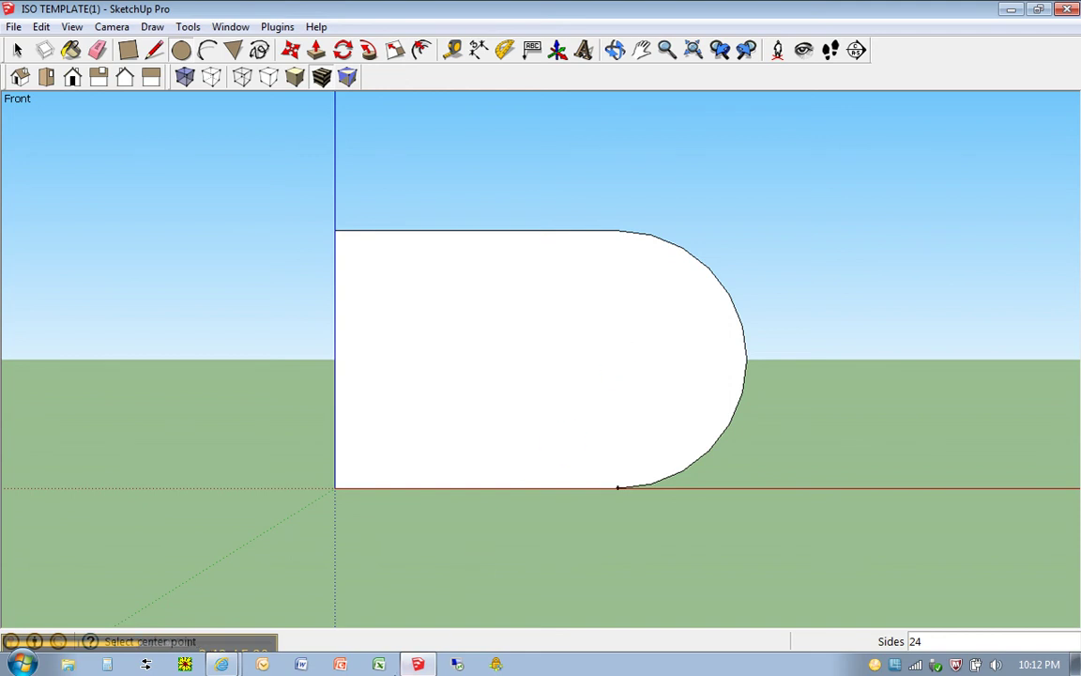
pyautogui.moveTo(231, 665)
pyautogui.click(215, 630)
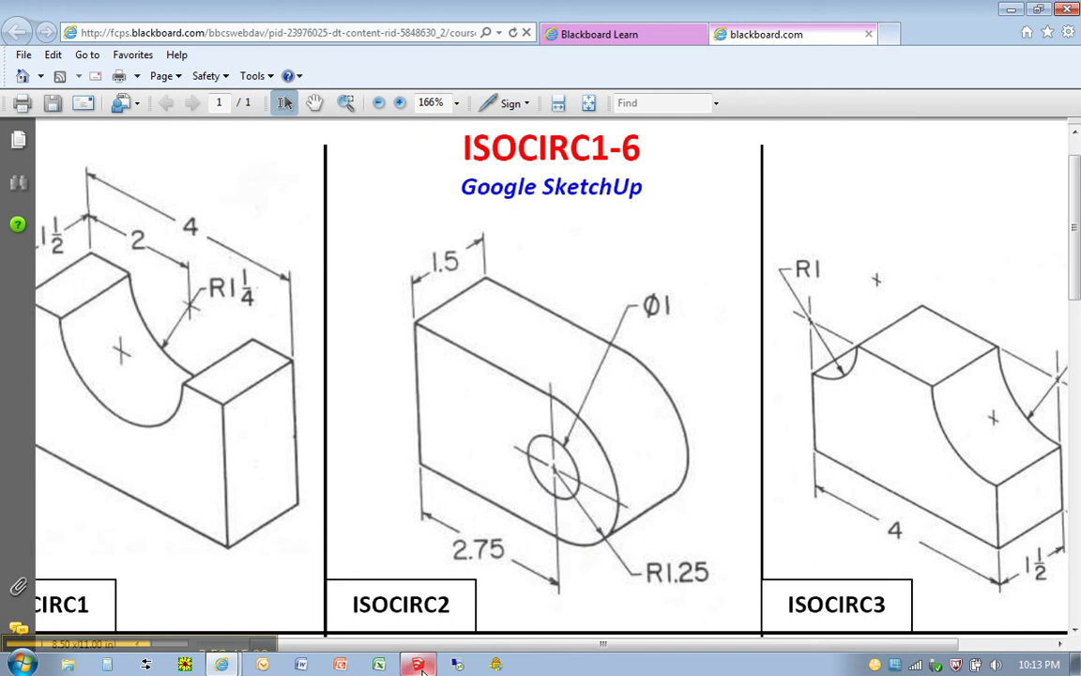
pyautogui.hotkey('alt', 'Tab')
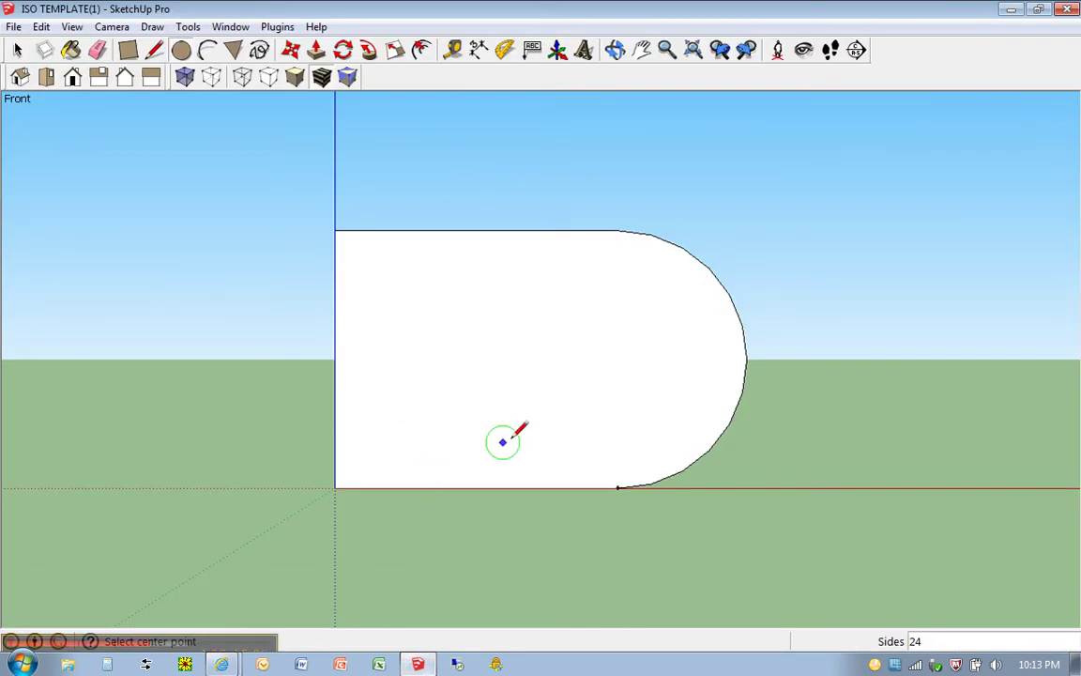
# Draw a .5-inch radius circle at the rounded end's arc centre, then orbit into 3D.
pyautogui.click(617, 358)
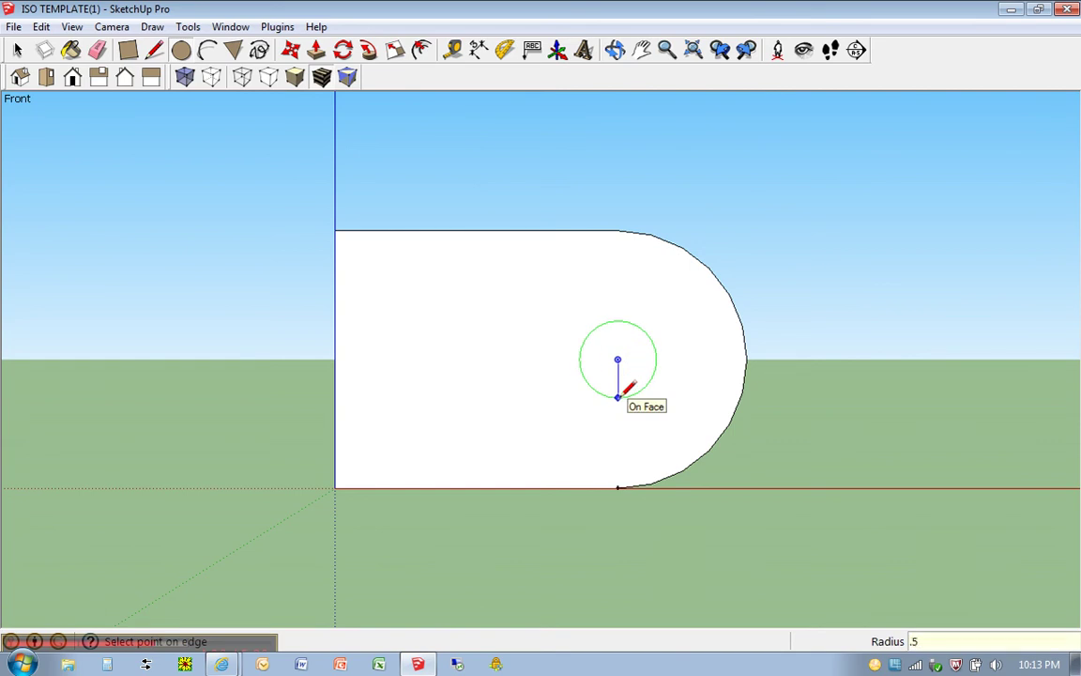
pyautogui.press('Return')
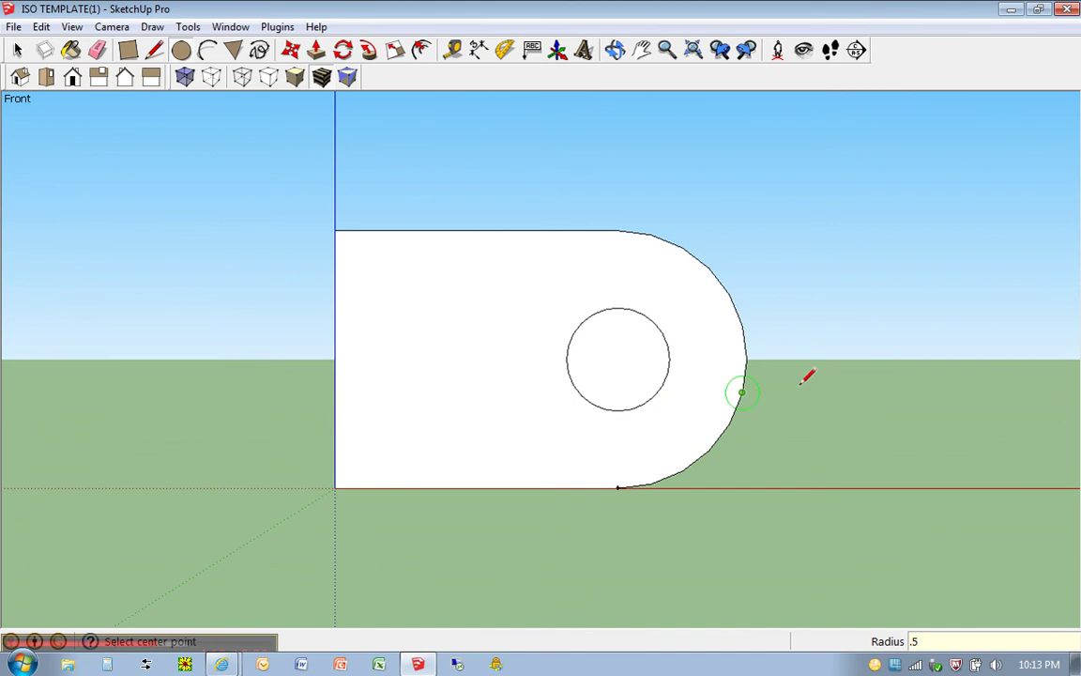
pyautogui.moveTo(924, 321); pyautogui.dragTo(740, 432, button='middle')
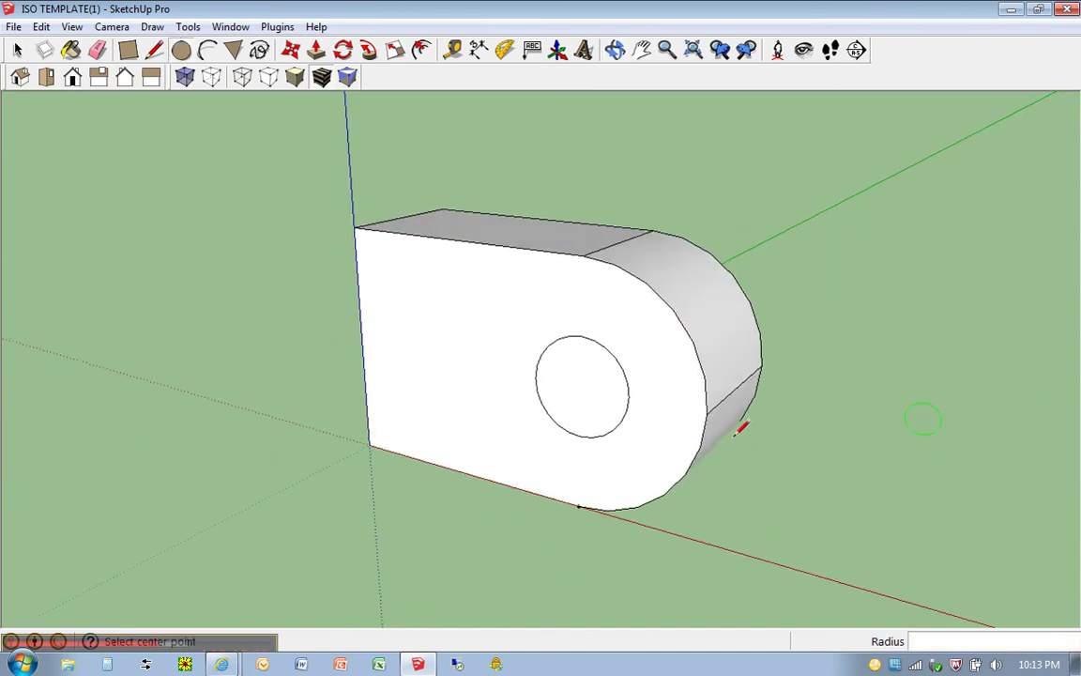
# Push the circle back 1 1/2" through the block to cut the 1-inch hole, then orbit to inspect.
pyautogui.press('p')
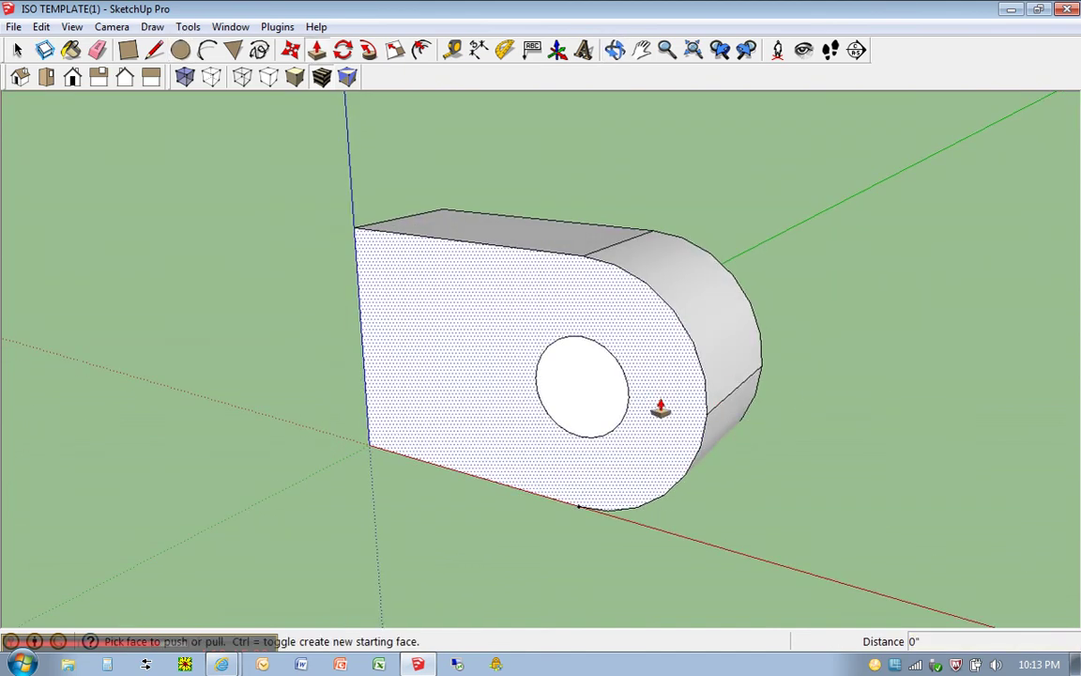
pyautogui.click(589, 376)
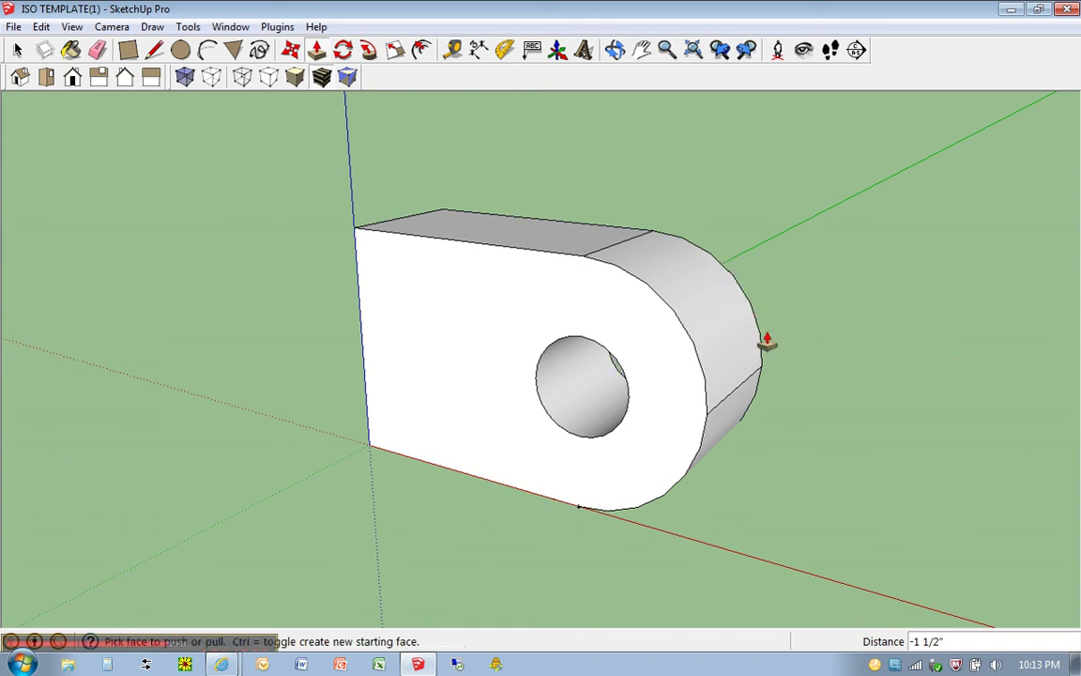
pyautogui.press('o')
pyautogui.moveTo(897, 345); pyautogui.dragTo(959, 335)
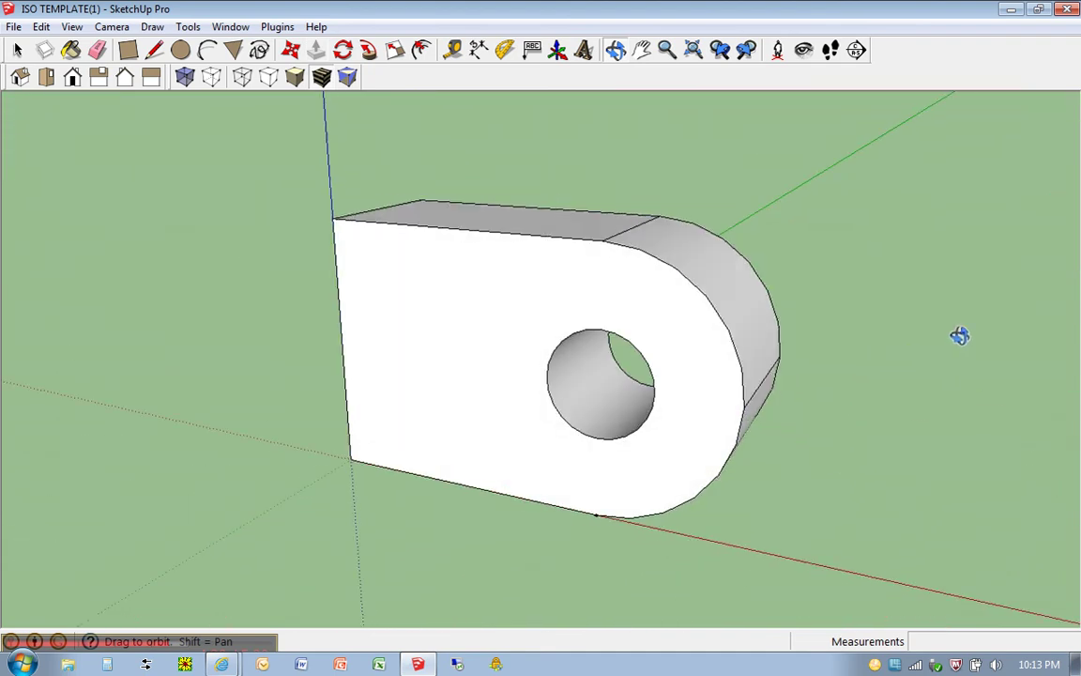
pyautogui.press('p')
pyautogui.moveTo(932, 361); pyautogui.dragTo(893, 437, button='middle')
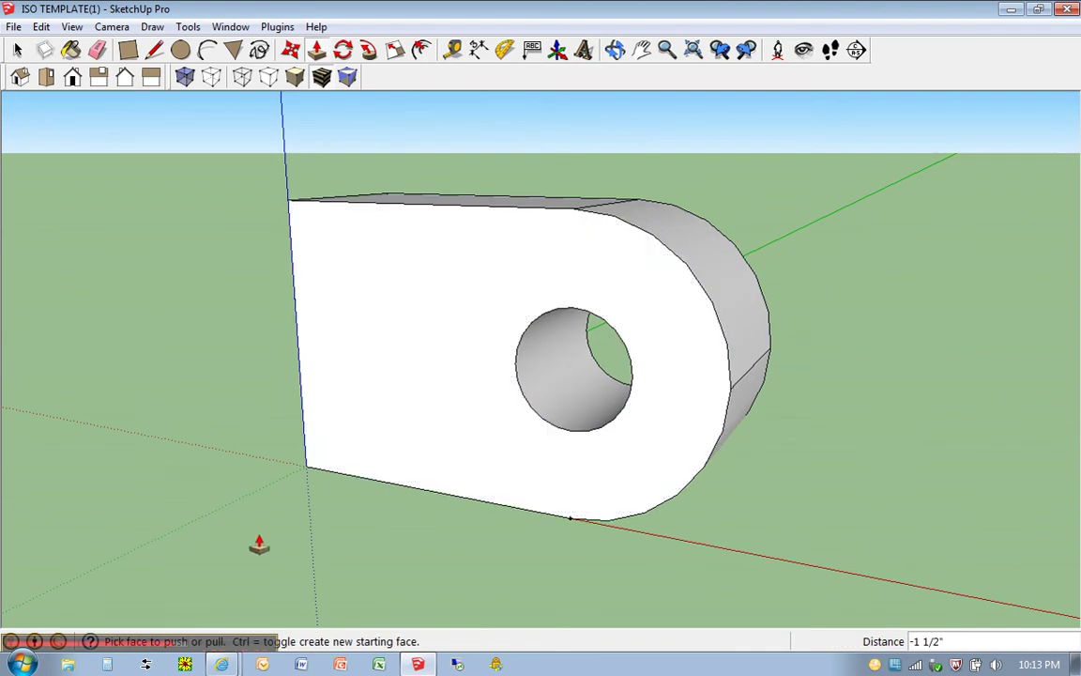